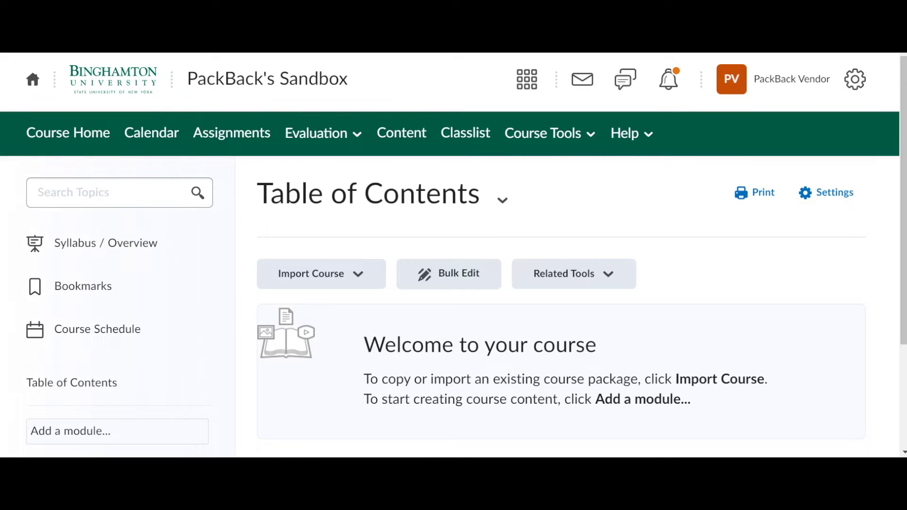
- Scroll down the course's empty Table of Contents in the Content area
{"action": "scroll", "coordinate": [250, 304], "scroll_direction": "down", "scroll_amount": 2}
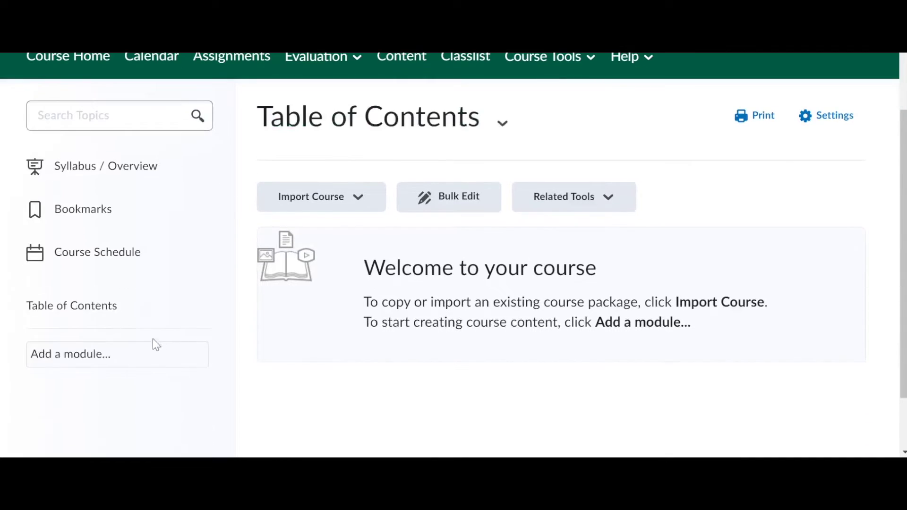
- Add a new module named 'Packback' to the Table of Contents
{"action": "left_click", "coordinate": [146, 350]}
{"action": "type", "text": "Packbsc"}
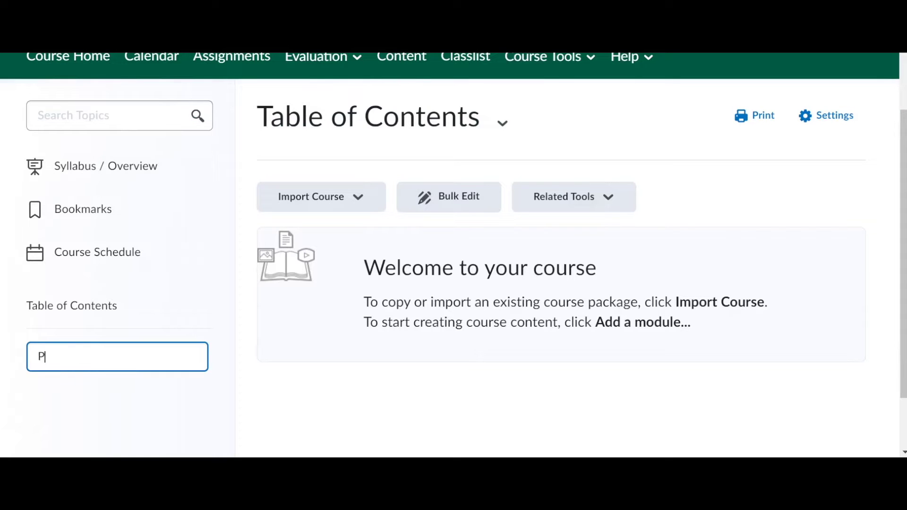
{"action": "key", "text": "BackSpace"}
{"action": "key", "text": "BackSpace"}
{"action": "type", "text": "ack"}
{"action": "key", "text": "Return"}
{"action": "scroll", "coordinate": [173, 330], "scroll_direction": "down", "scroll_amount": 1}
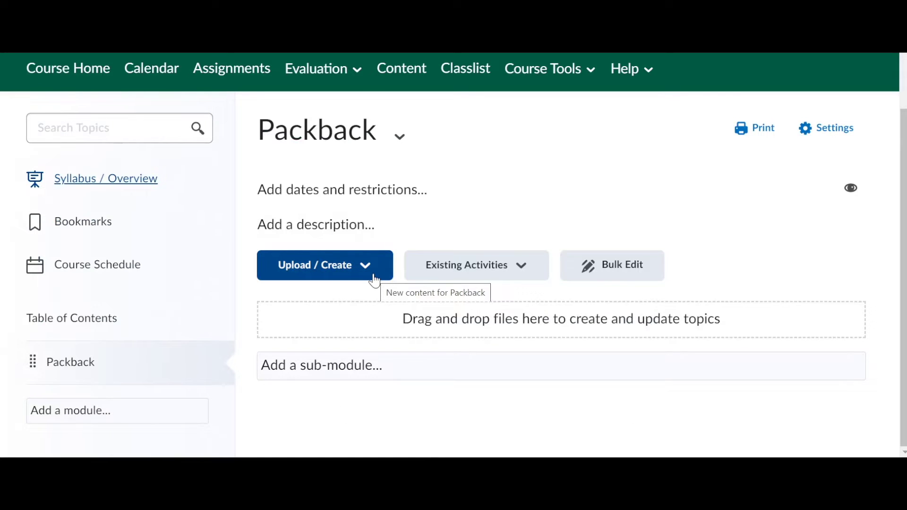
- Browse the Upload / Create content options without choosing any, then list Existing Activities
{"action": "left_click", "coordinate": [374, 281]}
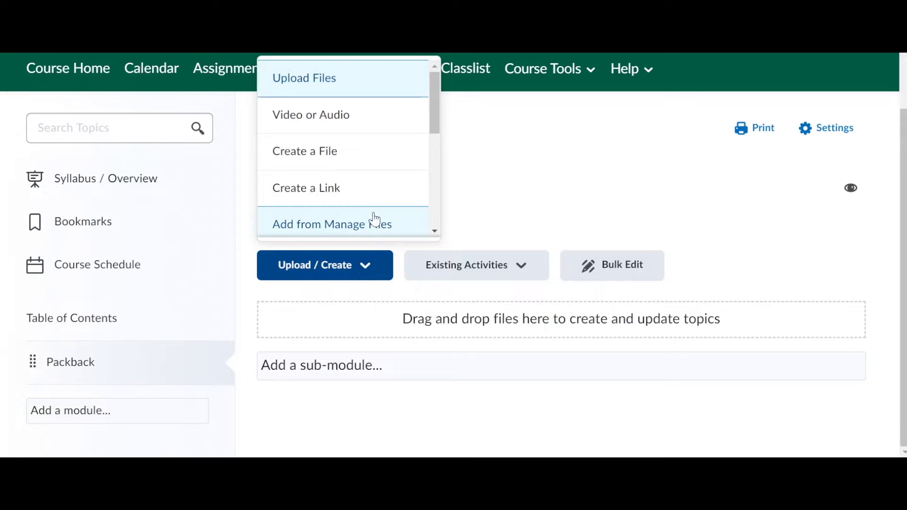
{"action": "scroll", "coordinate": [374, 216], "scroll_direction": "down", "scroll_amount": 3}
{"action": "scroll", "coordinate": [373, 192], "scroll_direction": "down", "scroll_amount": 3}
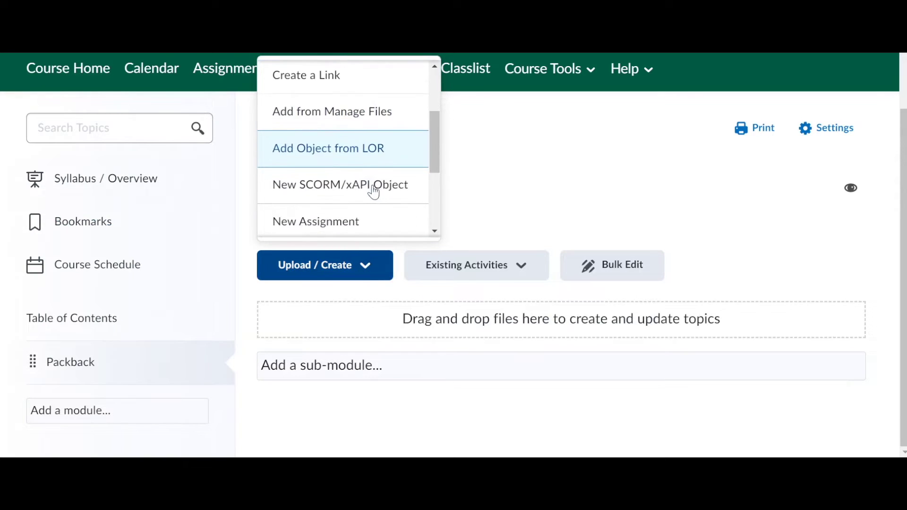
{"action": "scroll", "coordinate": [373, 192], "scroll_direction": "up", "scroll_amount": 5}
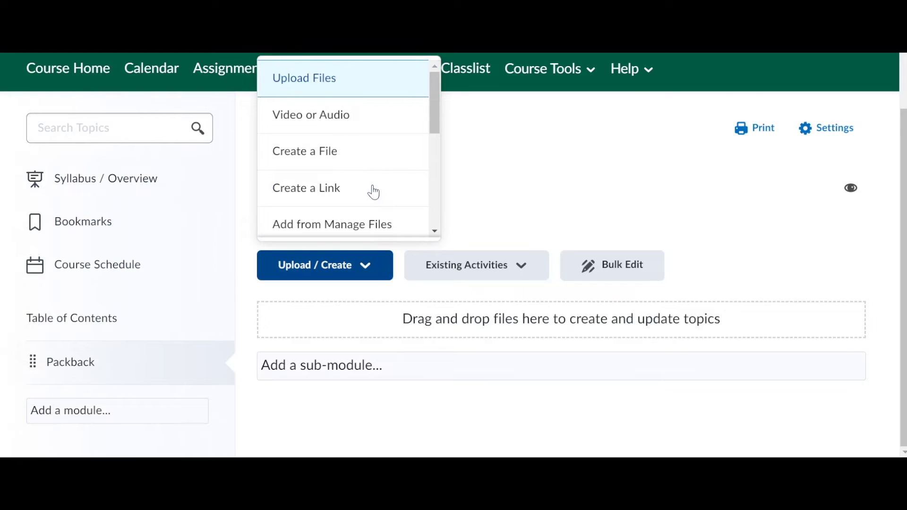
{"action": "scroll", "coordinate": [378, 159], "scroll_direction": "up", "scroll_amount": 2}
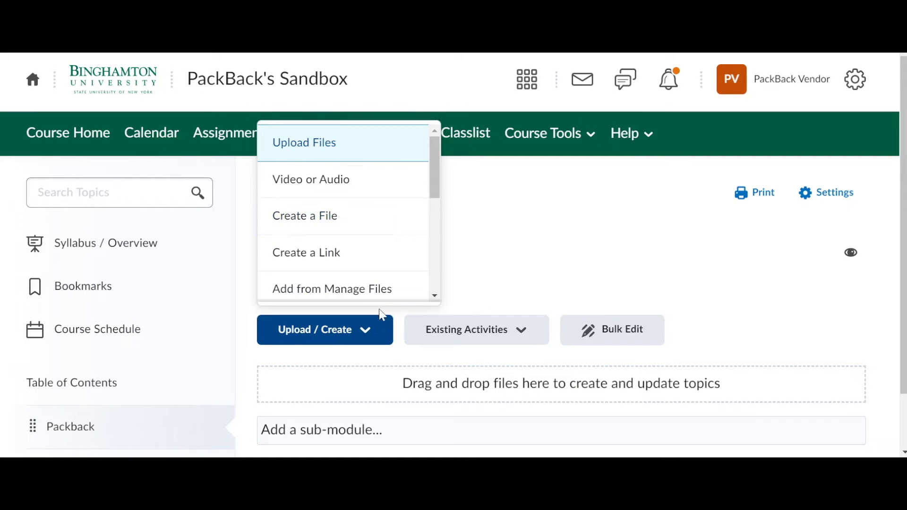
{"action": "left_click", "coordinate": [249, 340]}
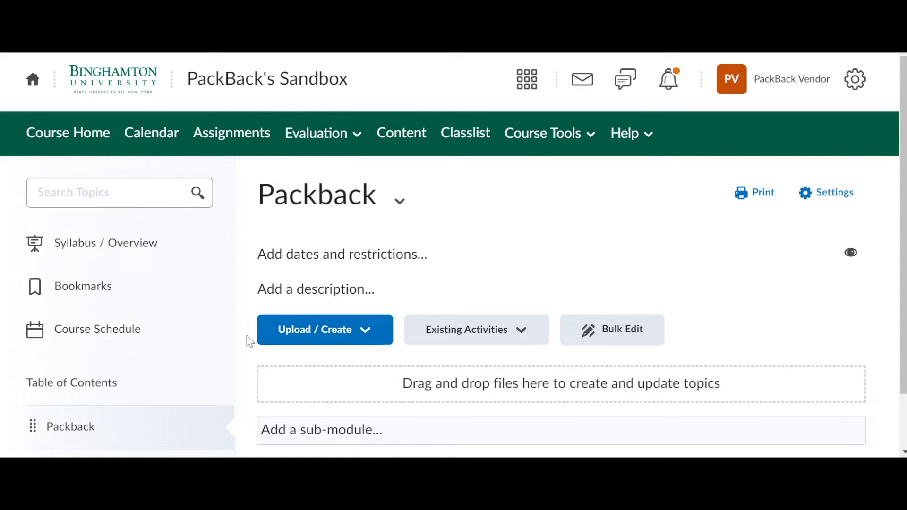
{"action": "scroll", "coordinate": [373, 373], "scroll_direction": "down", "scroll_amount": 2}
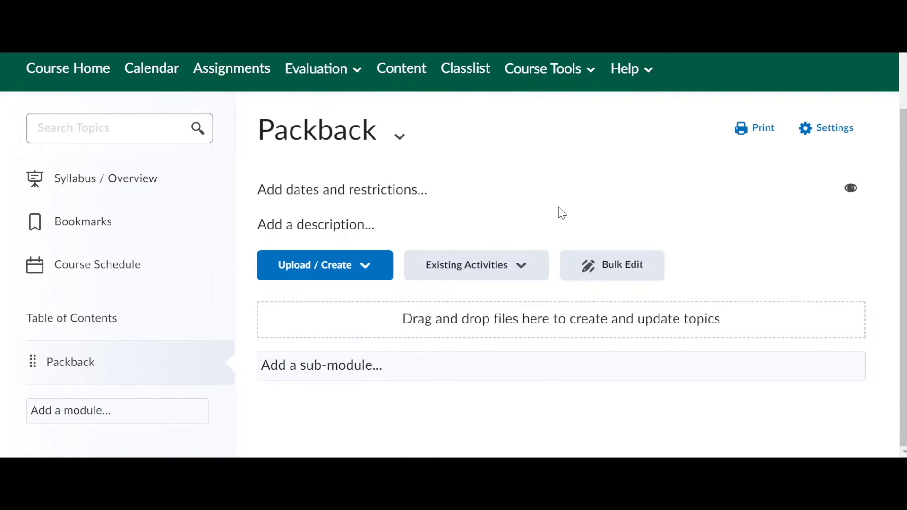
{"action": "left_click", "coordinate": [523, 266]}
- Add Packback from External Learning Tools as a topic in the Packback module
{"action": "scroll", "coordinate": [506, 227], "scroll_direction": "down", "scroll_amount": 2}
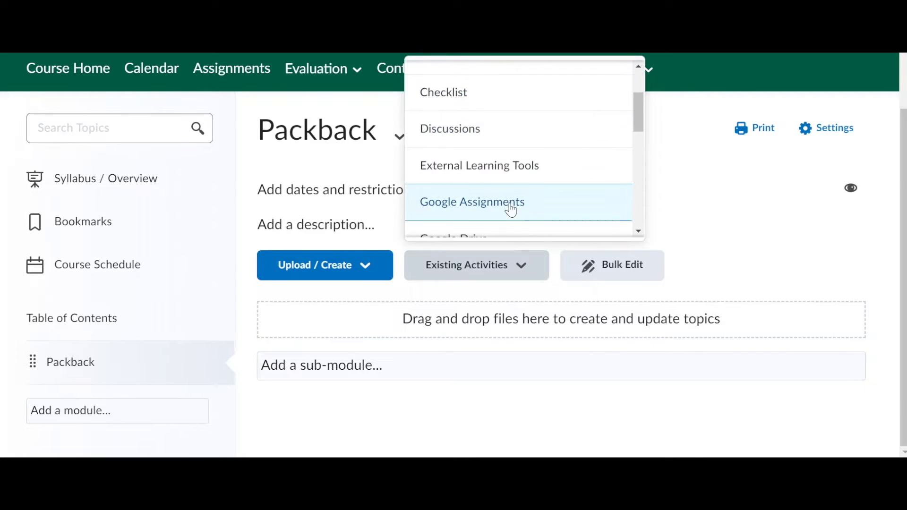
{"action": "left_click", "coordinate": [489, 170]}
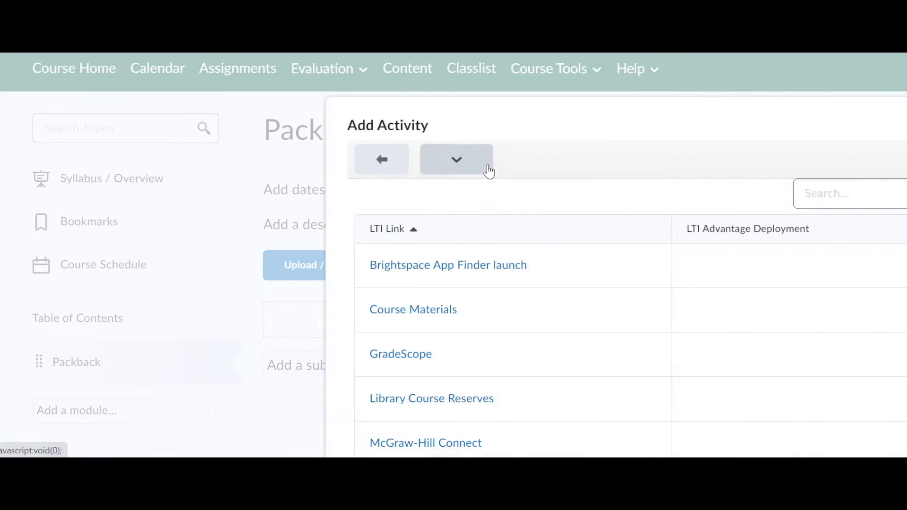
{"action": "scroll", "coordinate": [489, 273], "scroll_direction": "down", "scroll_amount": 1}
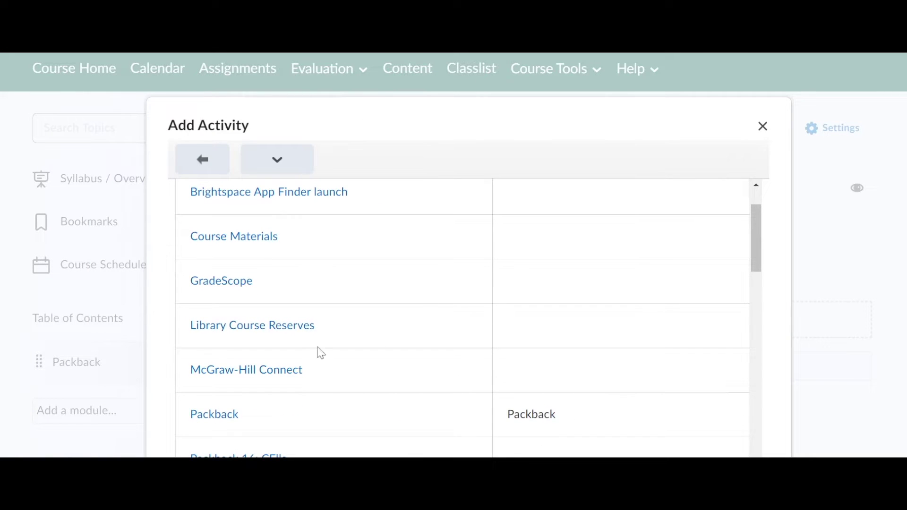
{"action": "left_click", "coordinate": [231, 419]}
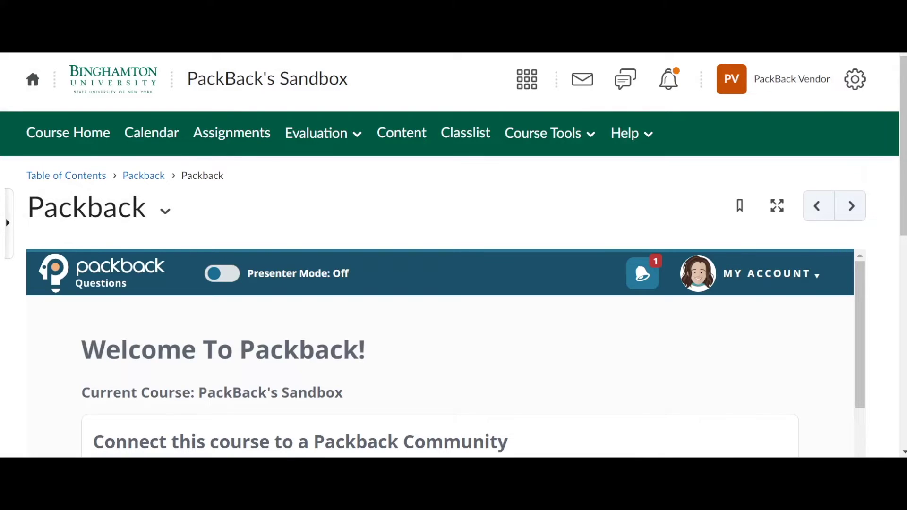
- Scroll the Packback topic down to the connectable communities, 100 Professor and 101 Test
{"action": "scroll", "coordinate": [475, 268], "scroll_direction": "down", "scroll_amount": 2}
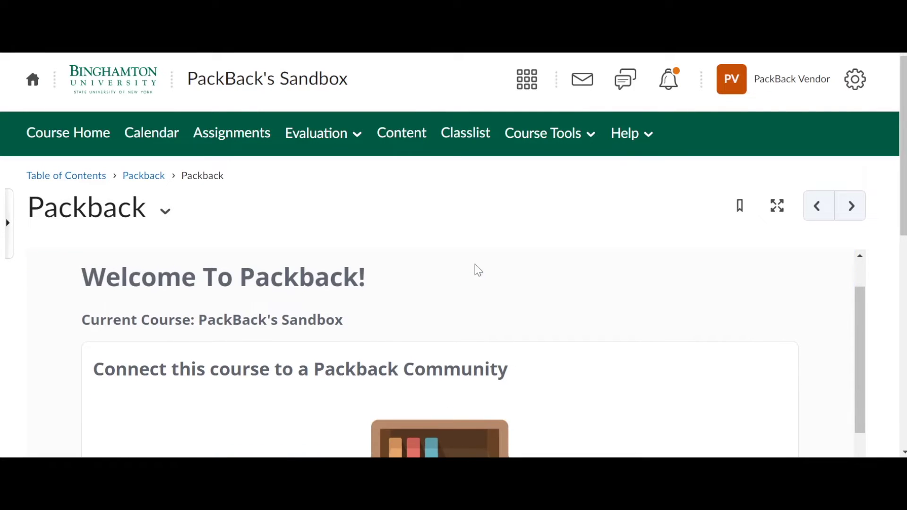
{"action": "scroll", "coordinate": [476, 267], "scroll_direction": "down", "scroll_amount": 1}
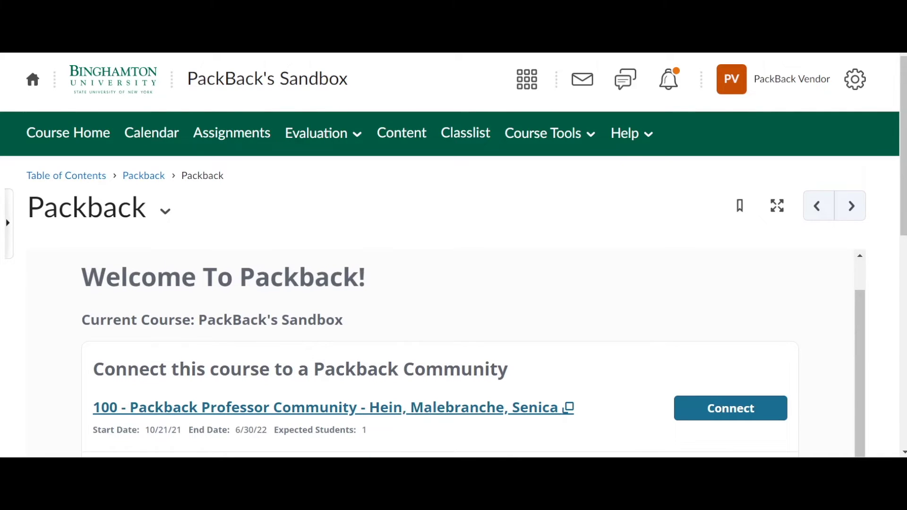
{"action": "scroll", "coordinate": [491, 273], "scroll_direction": "down", "scroll_amount": 3}
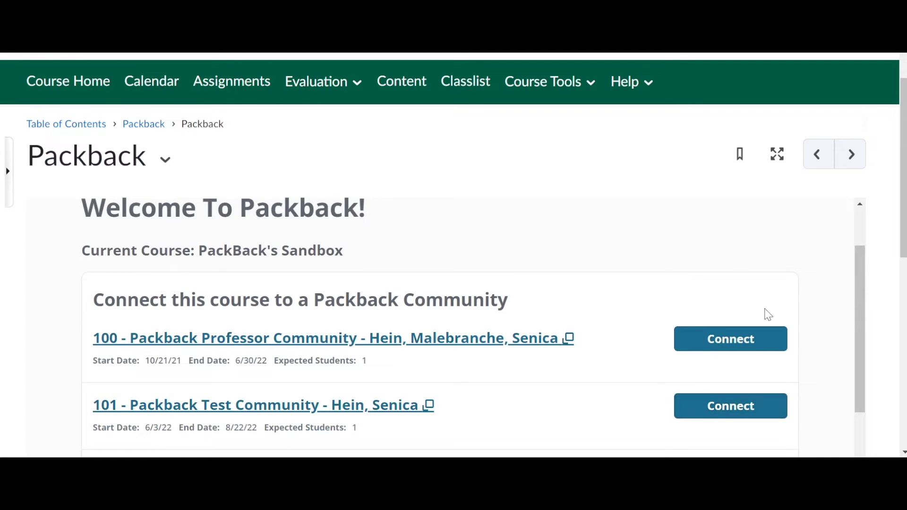
{"action": "scroll", "coordinate": [602, 392], "scroll_direction": "down", "scroll_amount": 1}
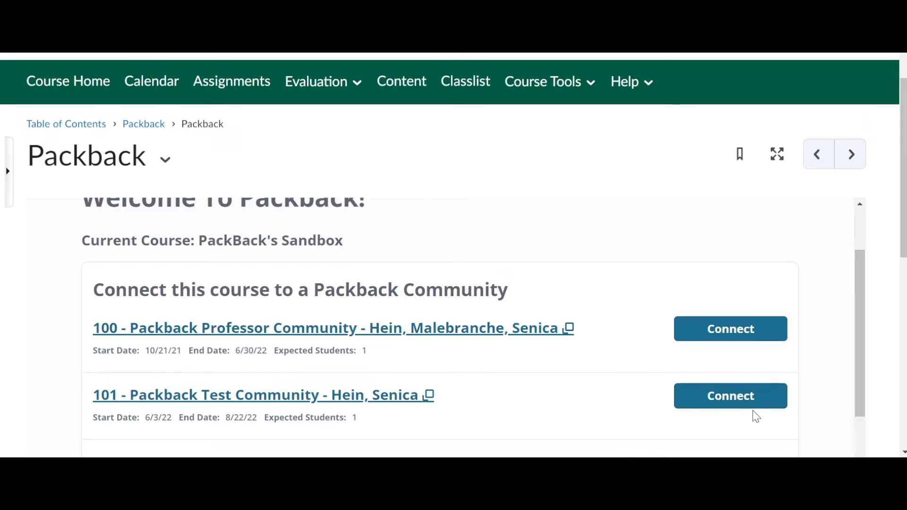
- Connect the course to the 101 Packback Test Community, confirm, and go to it
{"action": "left_click", "coordinate": [735, 406]}
{"action": "scroll", "coordinate": [688, 371], "scroll_direction": "down", "scroll_amount": 1}
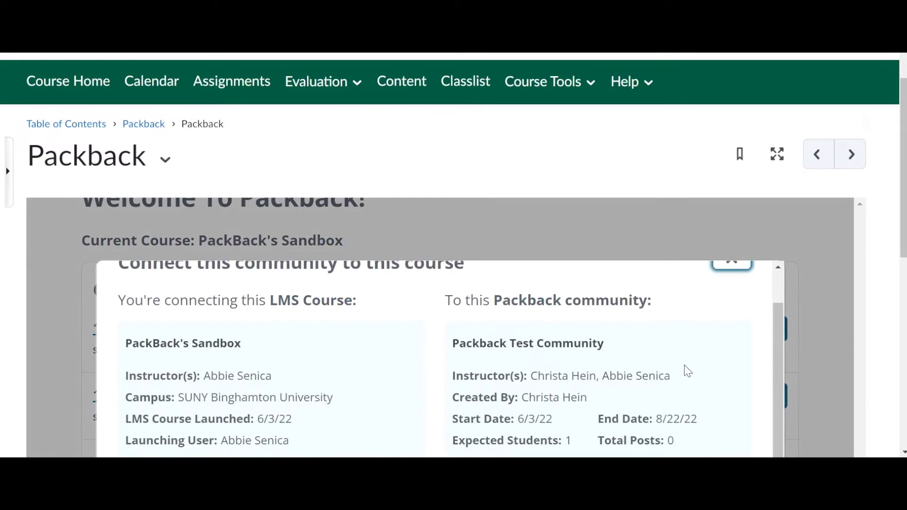
{"action": "scroll", "coordinate": [687, 372], "scroll_direction": "down", "scroll_amount": 3}
{"action": "left_click", "coordinate": [683, 376]}
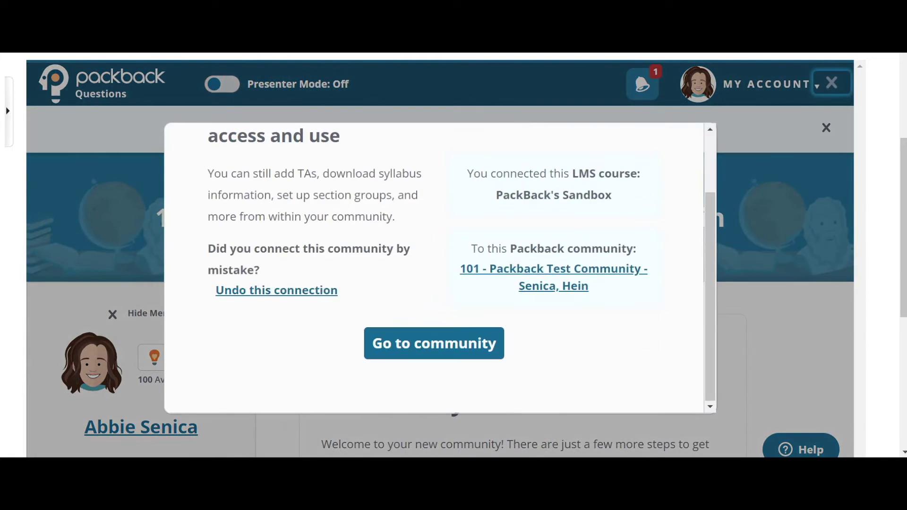
{"action": "left_click", "coordinate": [446, 343]}
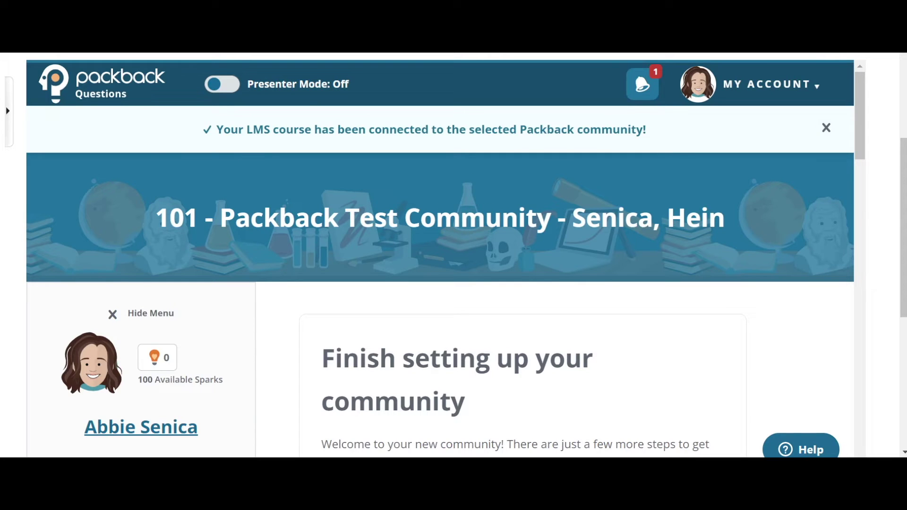
{"action": "scroll", "coordinate": [270, 356], "scroll_direction": "up", "scroll_amount": 5}
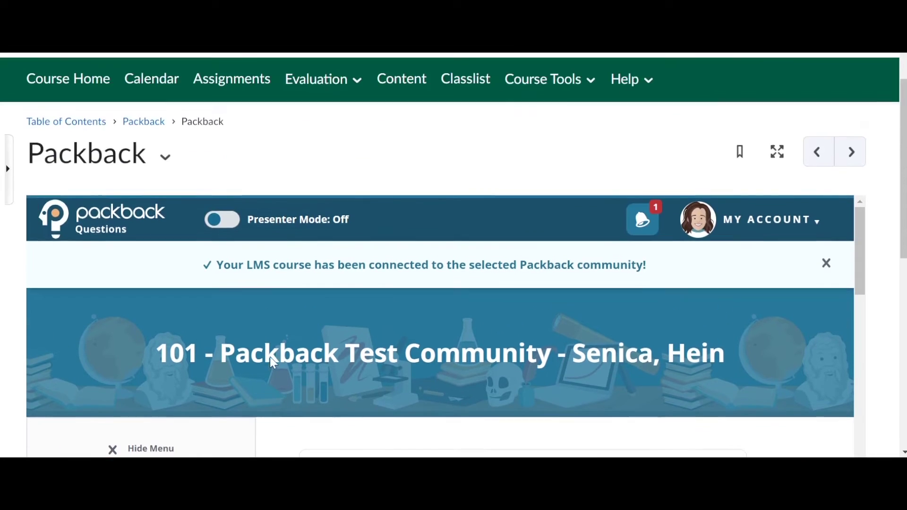
- Reload the Packback topic and scroll to the 'Finish setting up your community' checklist
{"action": "left_click", "coordinate": [144, 127]}
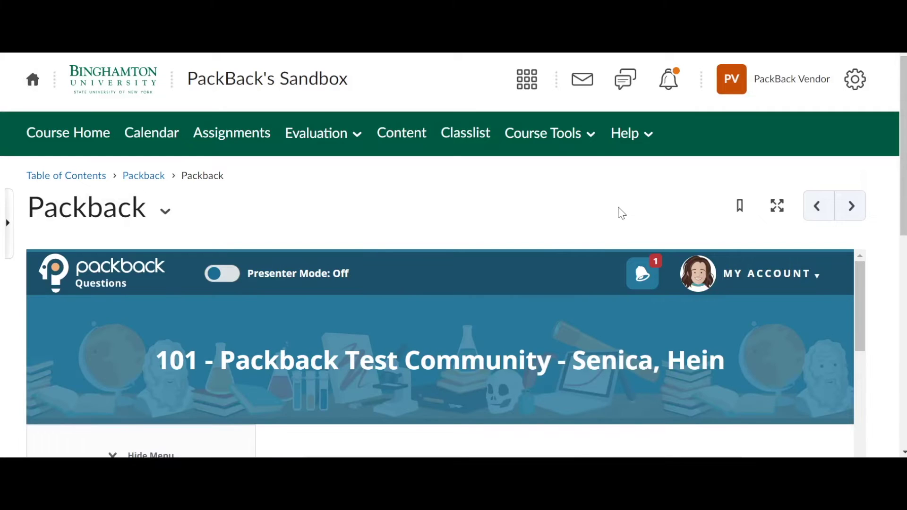
{"action": "scroll", "coordinate": [510, 207], "scroll_direction": "down", "scroll_amount": 5}
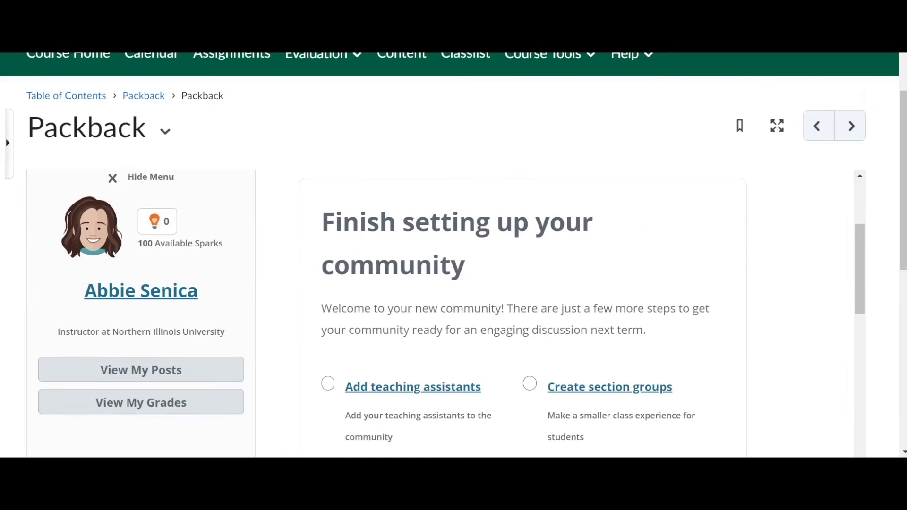
- Review Gradebook Sync's weekly Saturday deadlines requiring 1 question and 2 responses, then continue setup
{"action": "scroll", "coordinate": [277, 340], "scroll_direction": "down", "scroll_amount": 2}
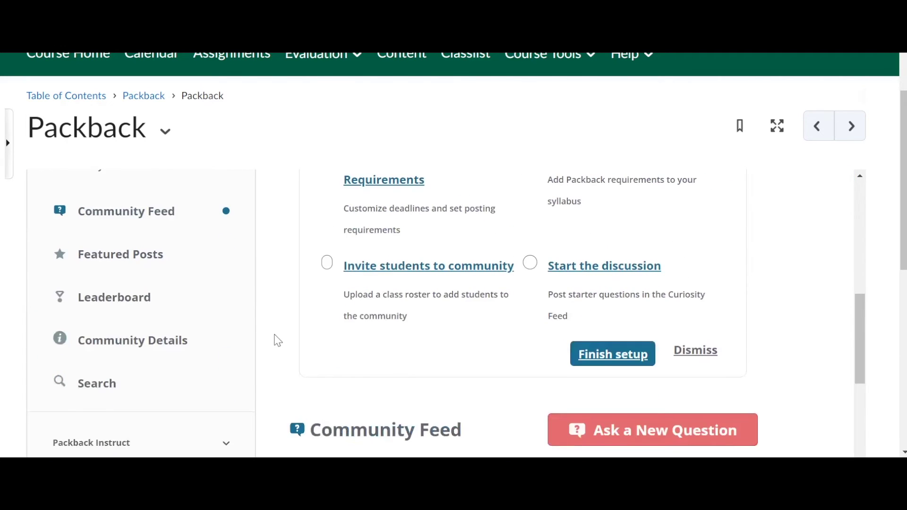
{"action": "scroll", "coordinate": [278, 340], "scroll_direction": "down", "scroll_amount": 10}
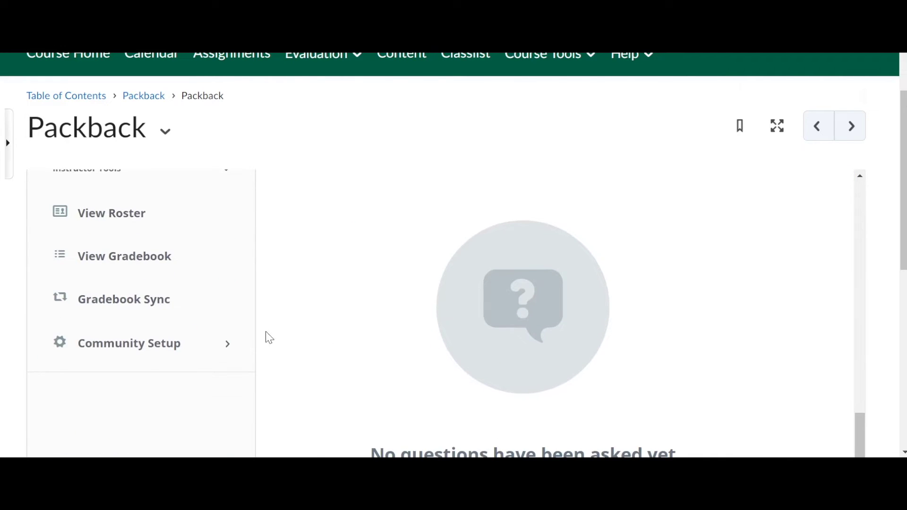
{"action": "left_click", "coordinate": [134, 305]}
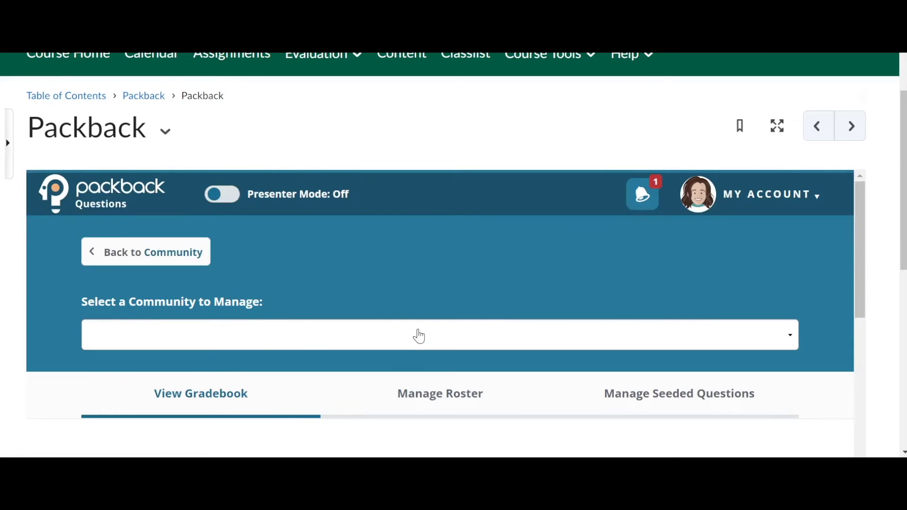
{"action": "scroll", "coordinate": [419, 333], "scroll_direction": "down", "scroll_amount": 7}
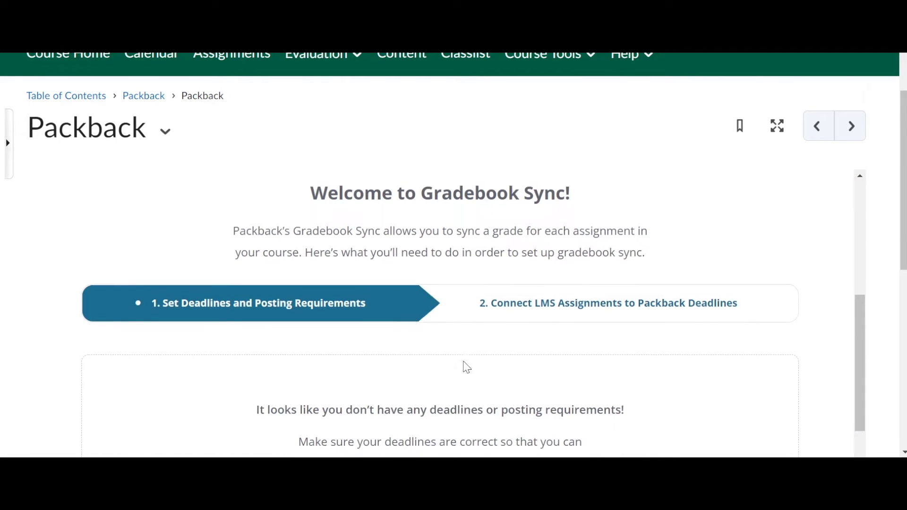
{"action": "scroll", "coordinate": [466, 367], "scroll_direction": "down", "scroll_amount": 4}
{"action": "scroll", "coordinate": [548, 350], "scroll_direction": "up", "scroll_amount": 4}
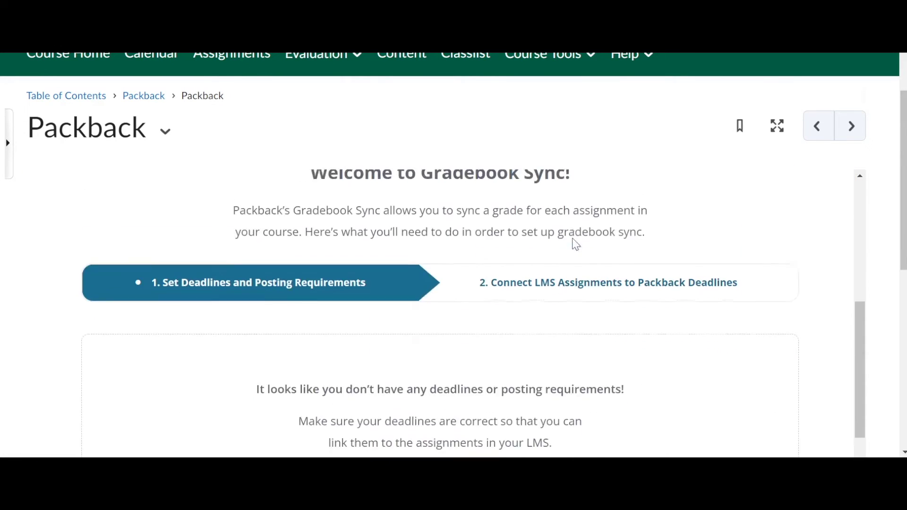
{"action": "scroll", "coordinate": [524, 269], "scroll_direction": "down", "scroll_amount": 4}
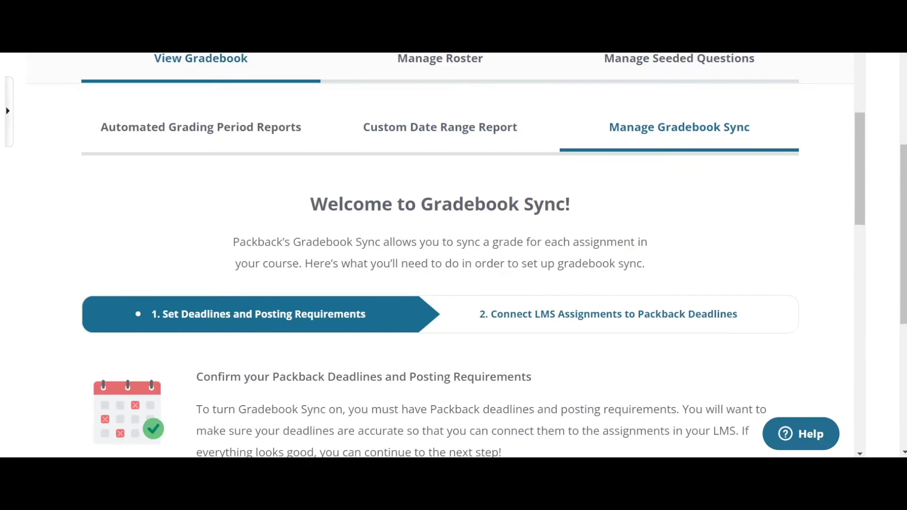
{"action": "scroll", "coordinate": [559, 304], "scroll_direction": "down", "scroll_amount": 7}
{"action": "scroll", "coordinate": [510, 355], "scroll_direction": "down", "scroll_amount": 3}
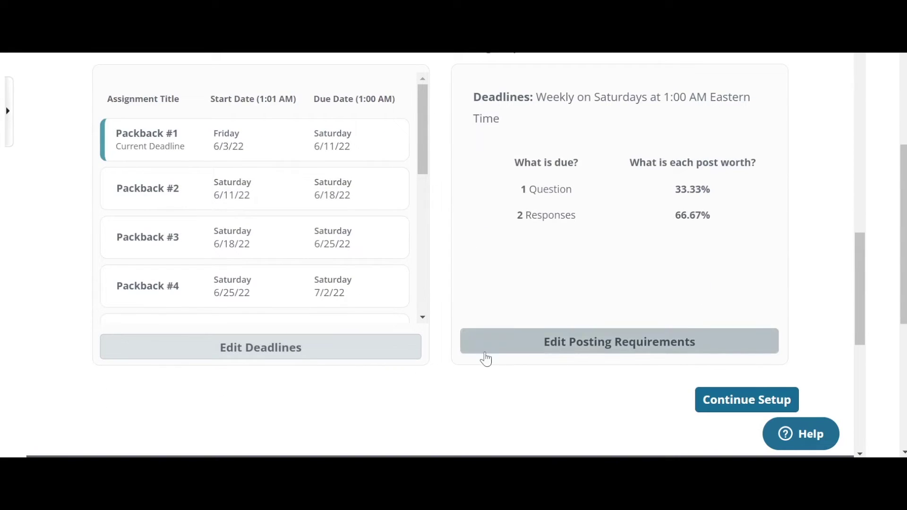
{"action": "left_click", "coordinate": [715, 412]}
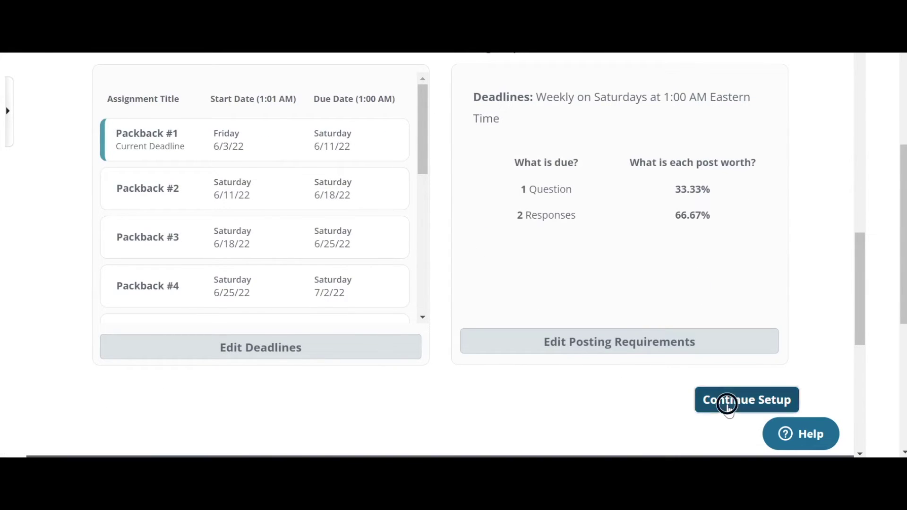
- Save Gradebook Sync as On with Auto frequency and highlight the automatic LMS assignments note
{"action": "scroll", "coordinate": [727, 409], "scroll_direction": "down", "scroll_amount": 5}
{"action": "scroll", "coordinate": [730, 409], "scroll_direction": "down", "scroll_amount": 4}
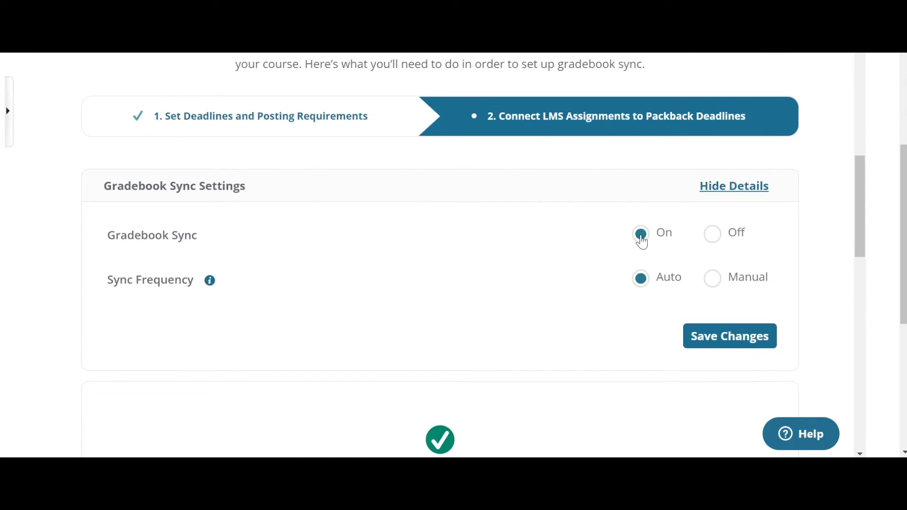
{"action": "scroll", "coordinate": [649, 343], "scroll_direction": "down", "scroll_amount": 2}
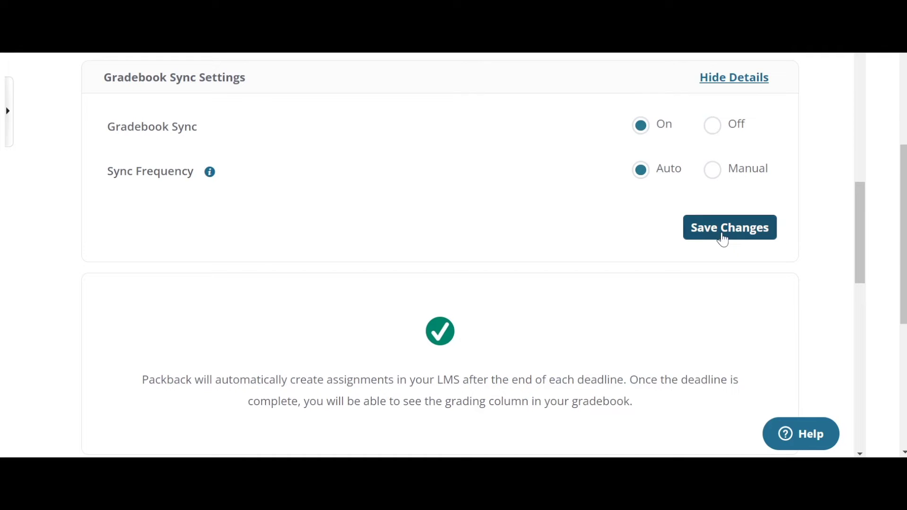
{"action": "left_click", "coordinate": [721, 232]}
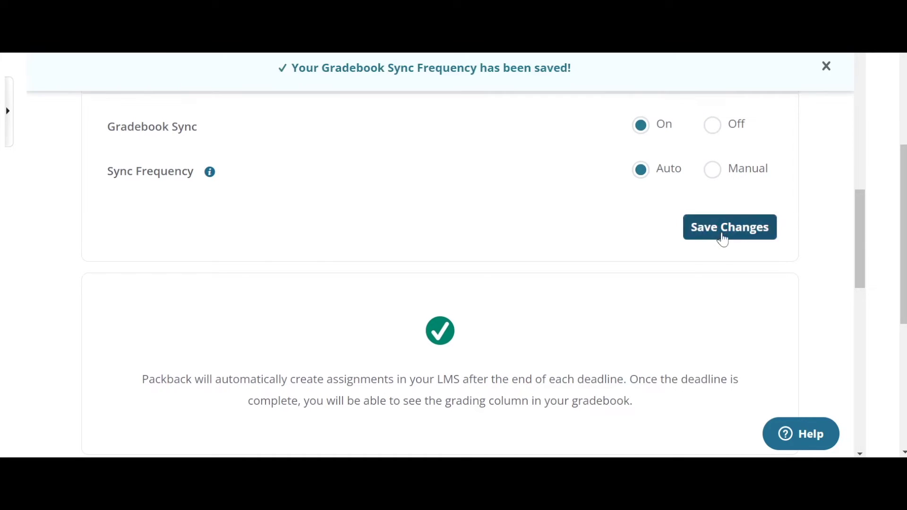
{"action": "scroll", "coordinate": [646, 296], "scroll_direction": "down", "scroll_amount": 2}
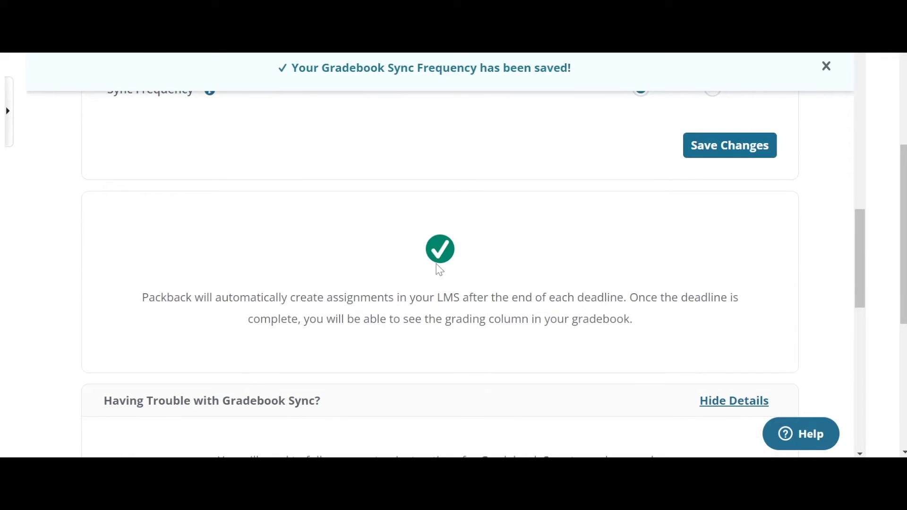
{"action": "scroll", "coordinate": [411, 250], "scroll_direction": "up", "scroll_amount": 1}
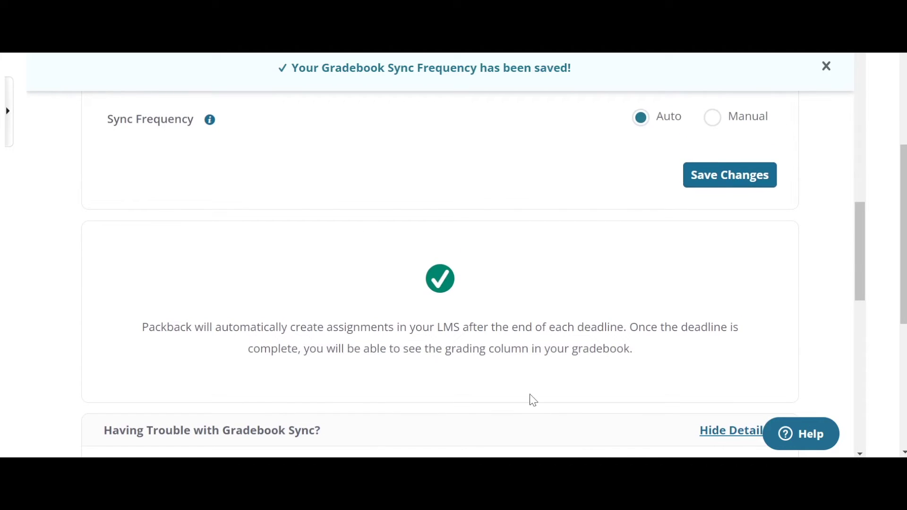
{"action": "scroll", "coordinate": [519, 254], "scroll_direction": "up", "scroll_amount": 1}
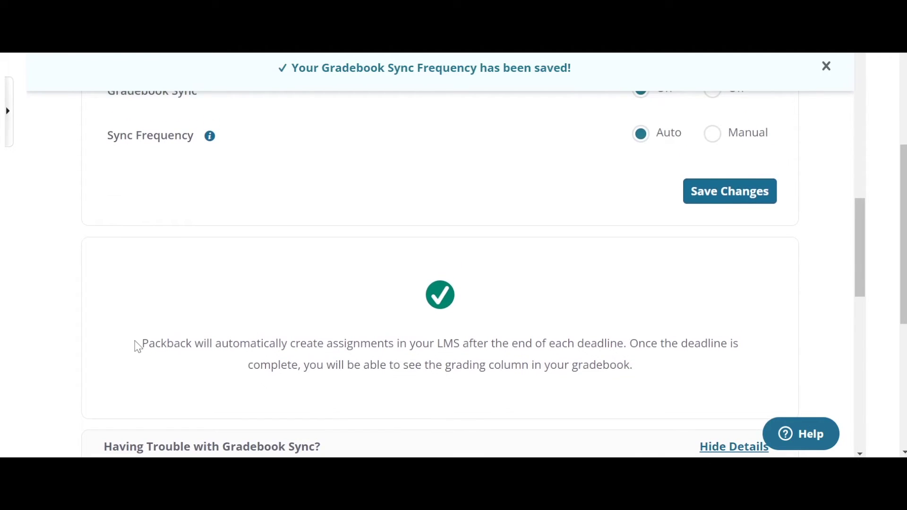
{"action": "left_click_drag", "start_coordinate": [137, 345], "coordinate": [647, 391]}
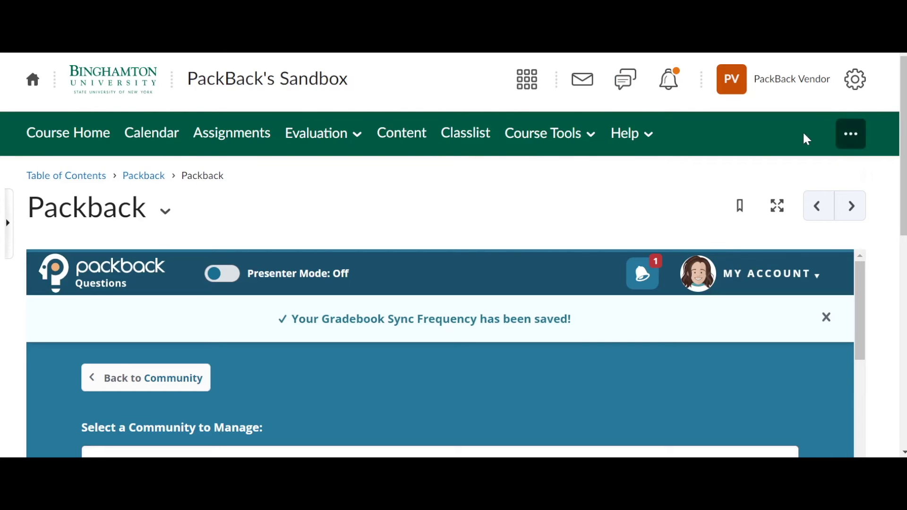
- Edit the course navbar and open Add Links to start a custom link
{"action": "left_click", "coordinate": [850, 141]}
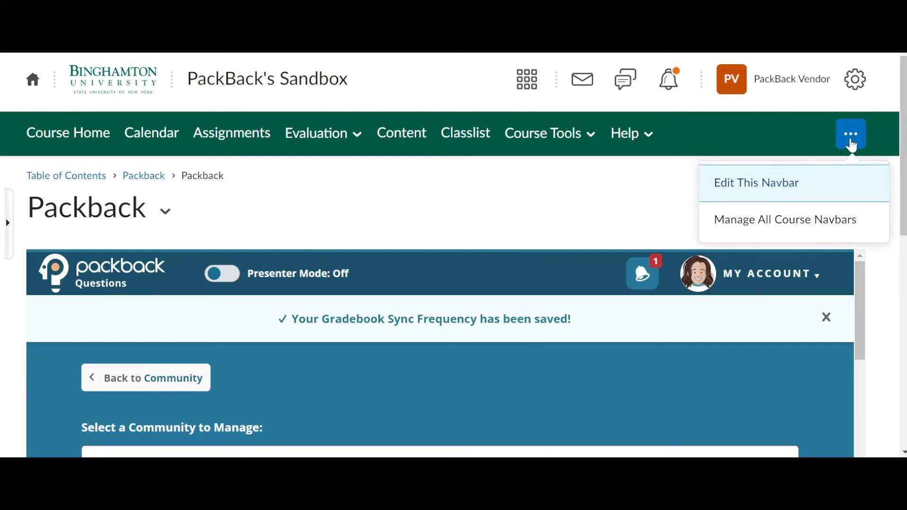
{"action": "left_click", "coordinate": [777, 189]}
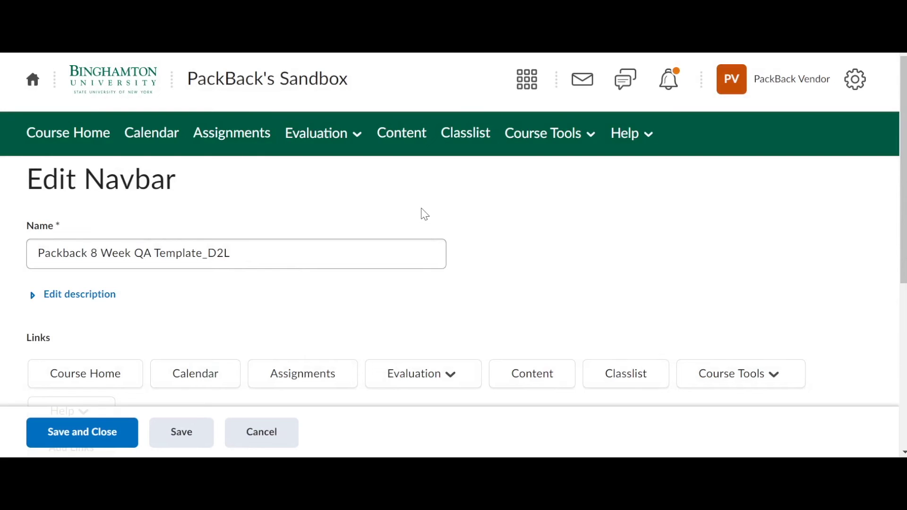
{"action": "scroll", "coordinate": [424, 214], "scroll_direction": "down", "scroll_amount": 6}
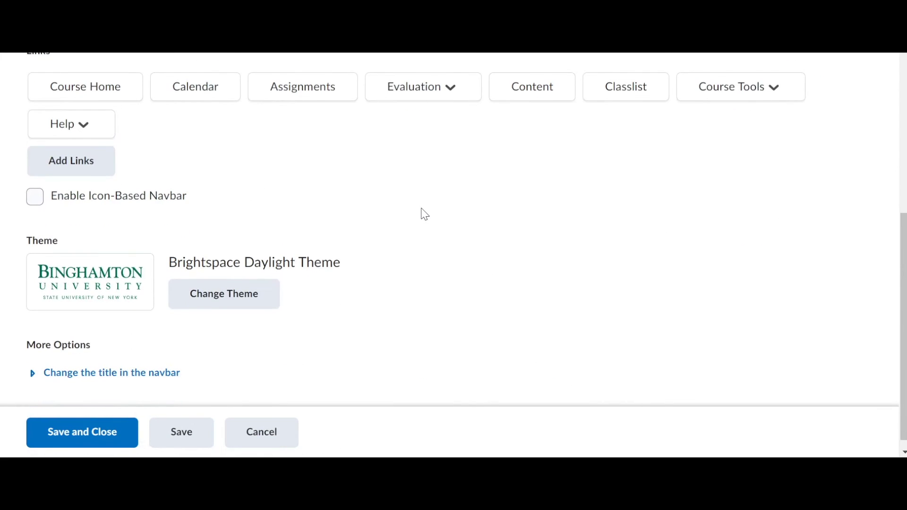
{"action": "left_click", "coordinate": [82, 172]}
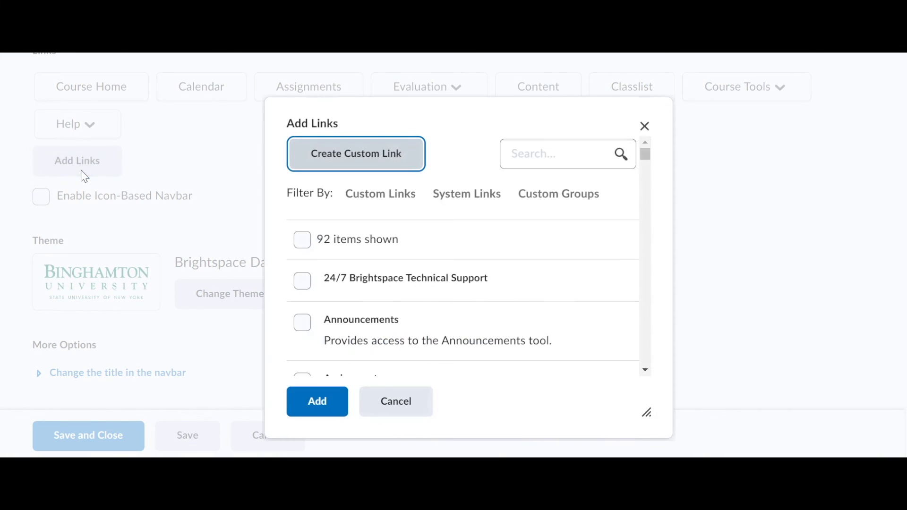
{"action": "left_click", "coordinate": [370, 170]}
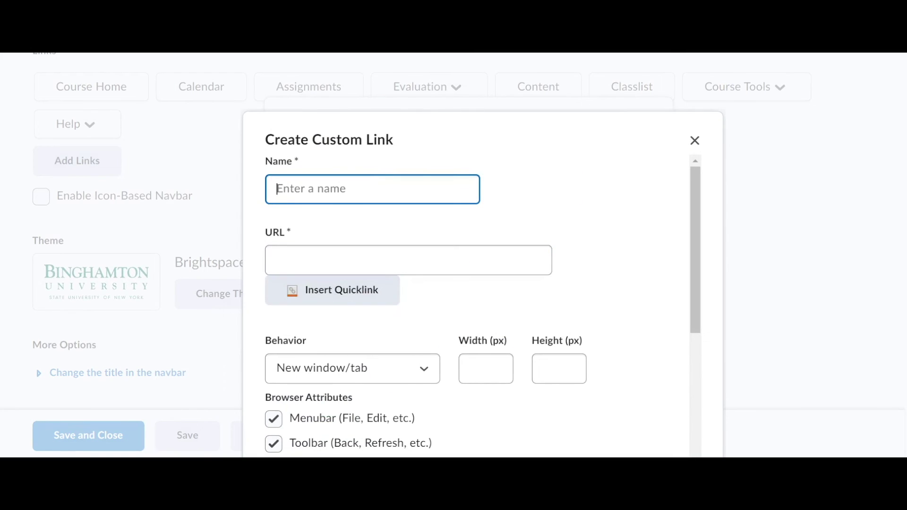
- Create a 'Packback' custom link to the Packback content quicklink and add it to the navbar
{"action": "type", "text": "Packback"}
{"action": "left_click", "coordinate": [352, 296]}
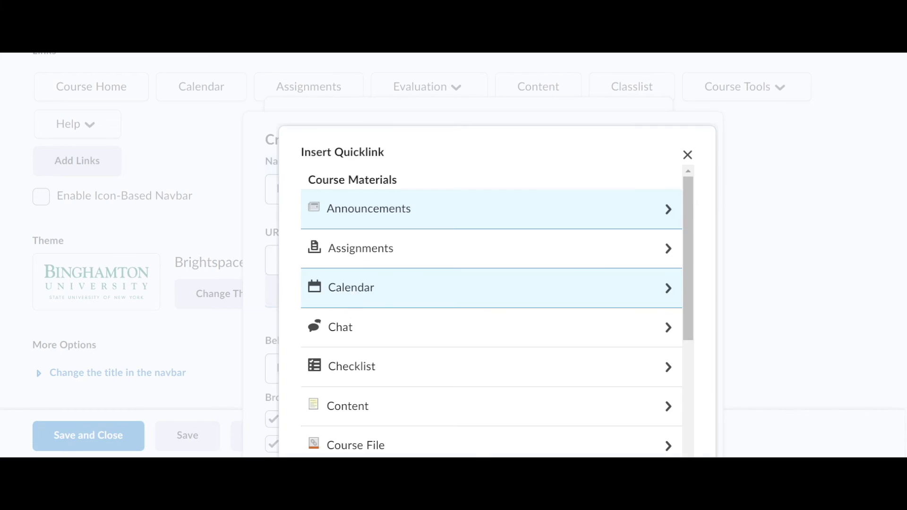
{"action": "scroll", "coordinate": [362, 338], "scroll_direction": "down", "scroll_amount": 1}
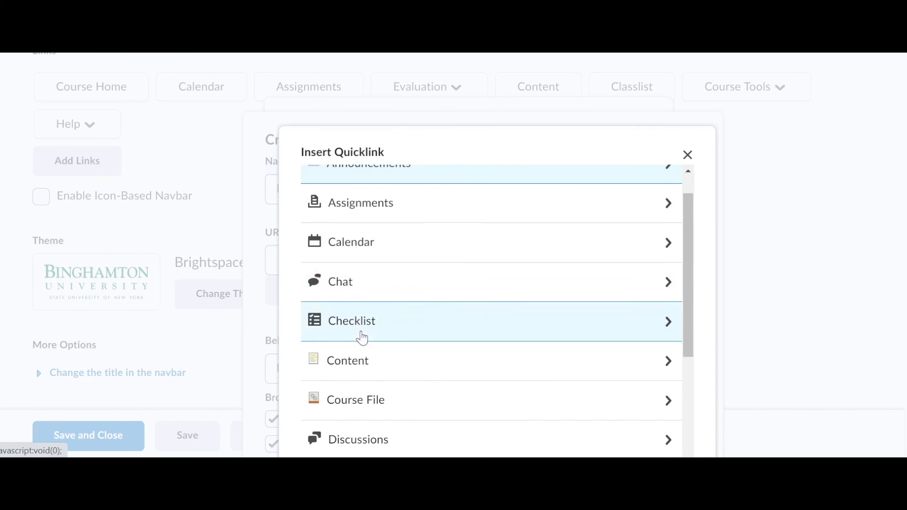
{"action": "left_click", "coordinate": [372, 370]}
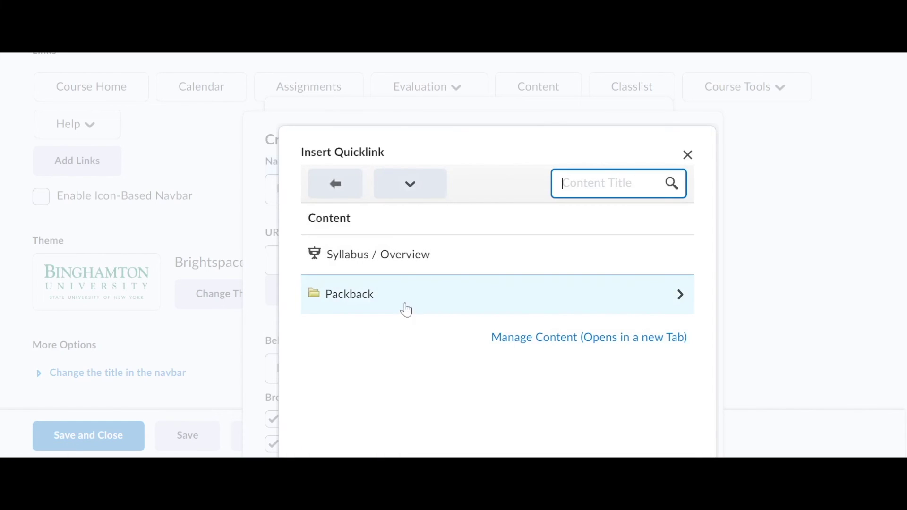
{"action": "left_click", "coordinate": [406, 311]}
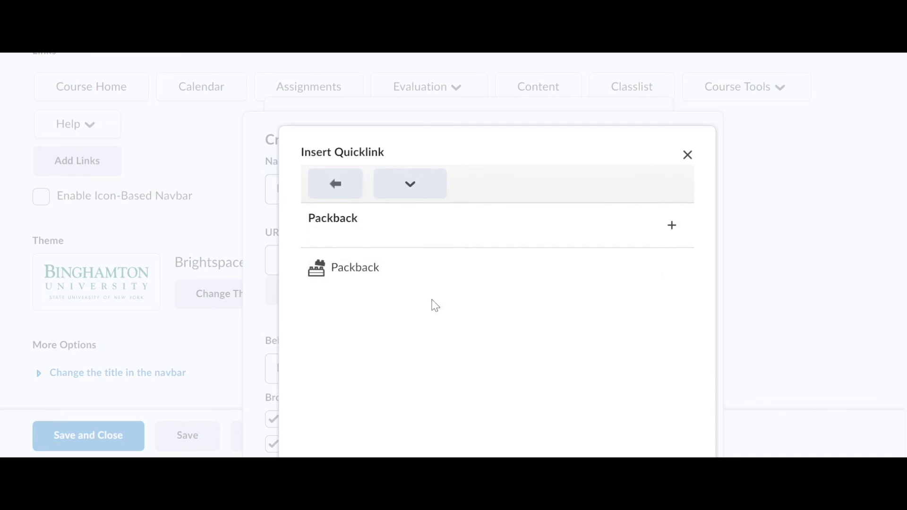
{"action": "left_click", "coordinate": [672, 227]}
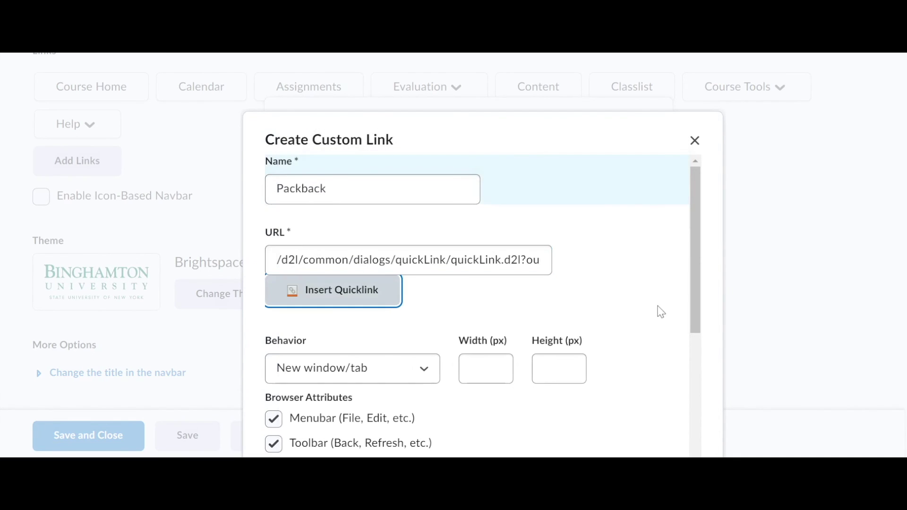
{"action": "scroll", "coordinate": [659, 316], "scroll_direction": "down", "scroll_amount": 8}
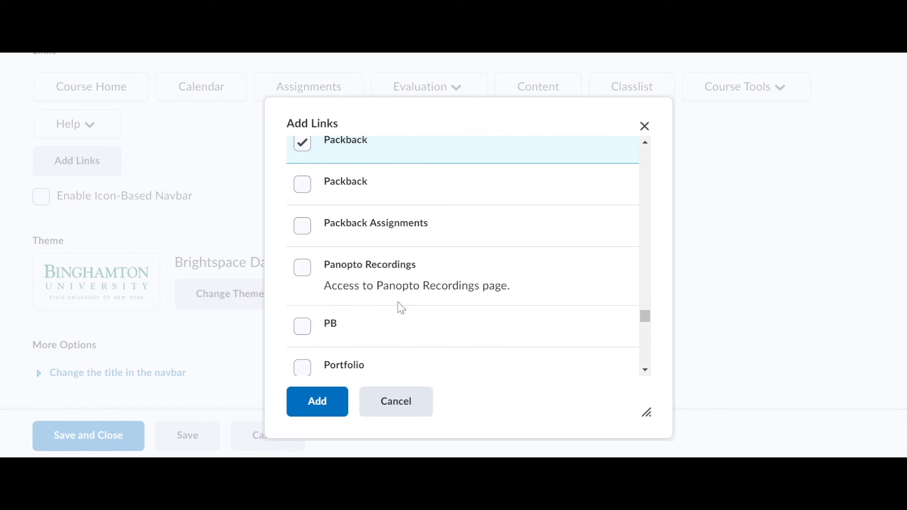
{"action": "scroll", "coordinate": [398, 308], "scroll_direction": "down", "scroll_amount": 3}
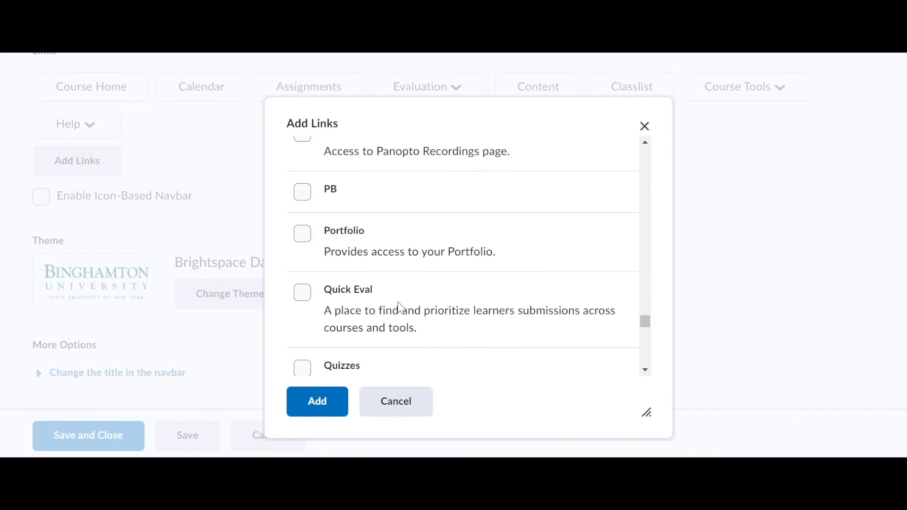
{"action": "left_click", "coordinate": [318, 403]}
- Position the new Packback link between Assignments and Evaluation and save the navbar
{"action": "scroll", "coordinate": [325, 284], "scroll_direction": "up", "scroll_amount": 4}
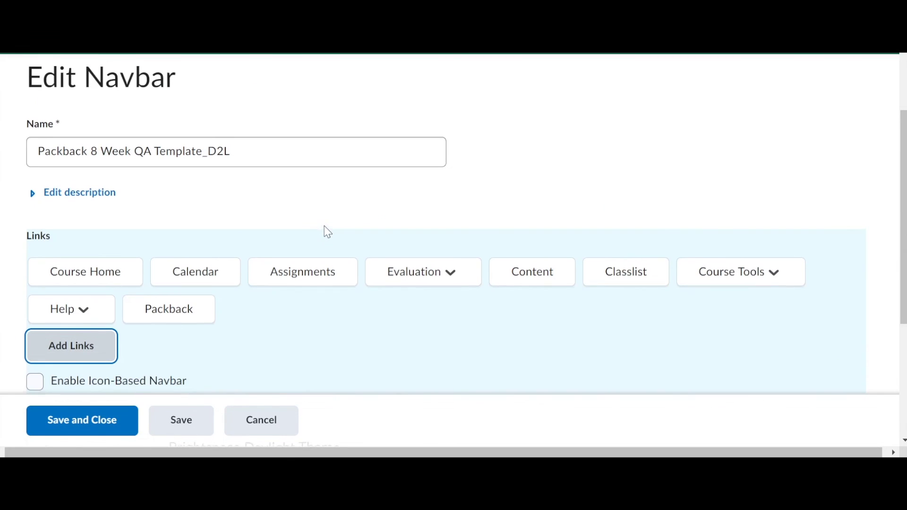
{"action": "left_click", "coordinate": [179, 314]}
{"action": "left_click_drag", "start_coordinate": [162, 310], "coordinate": [367, 271]}
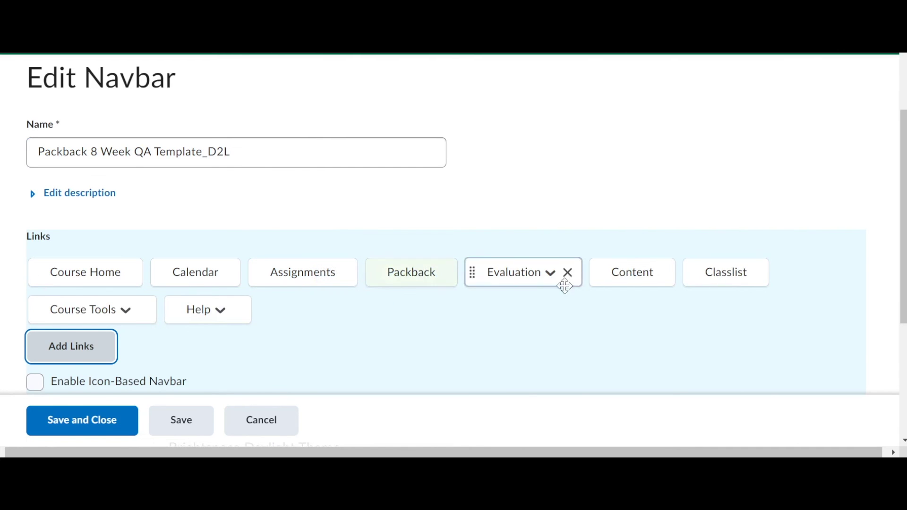
{"action": "scroll", "coordinate": [276, 334], "scroll_direction": "down", "scroll_amount": 1}
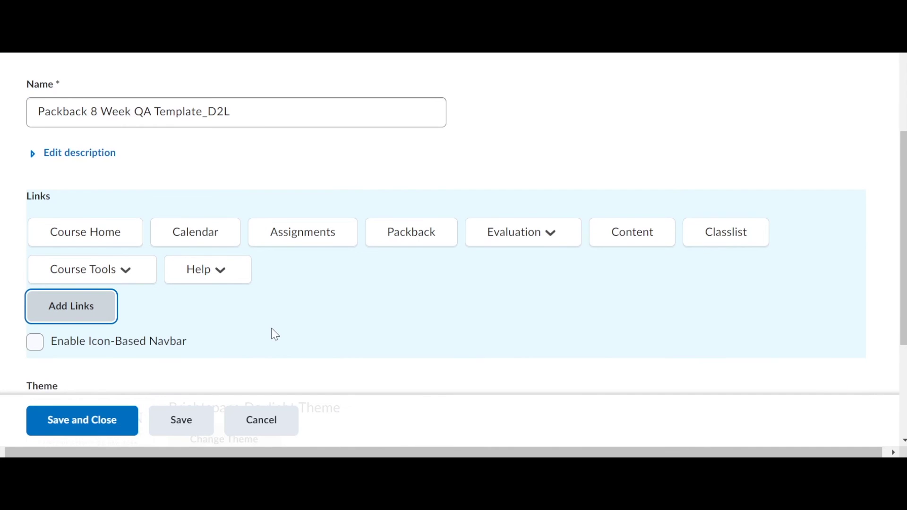
{"action": "left_click", "coordinate": [113, 424]}
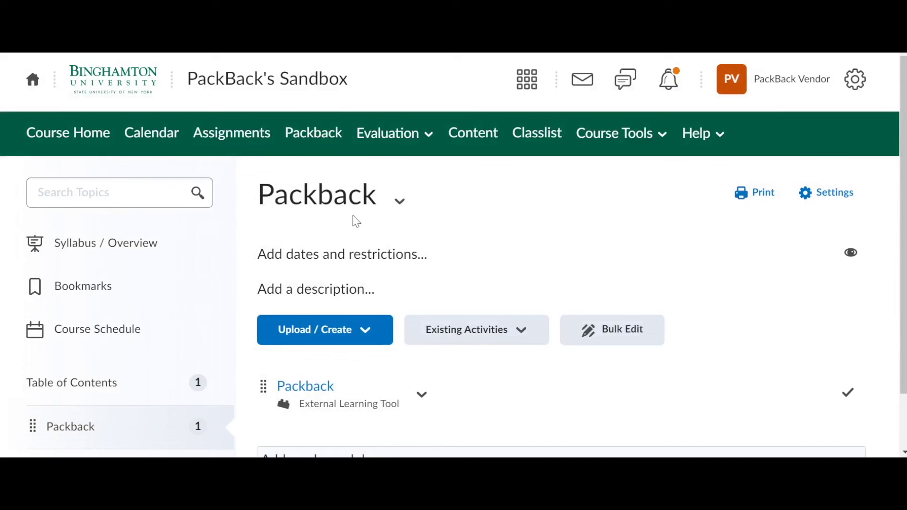
- Launch the Packback External Learning Tool from the Packback module
{"action": "scroll", "coordinate": [340, 251], "scroll_direction": "down", "scroll_amount": 1}
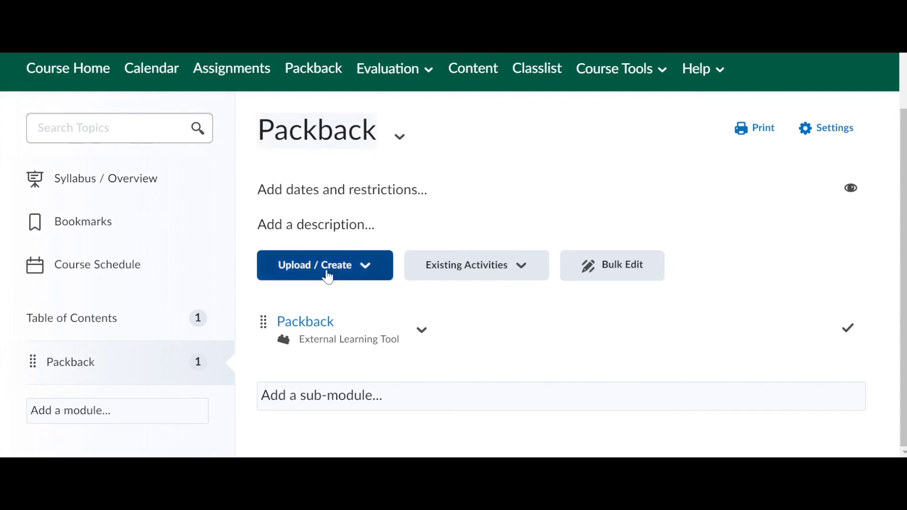
{"action": "left_click", "coordinate": [316, 325]}
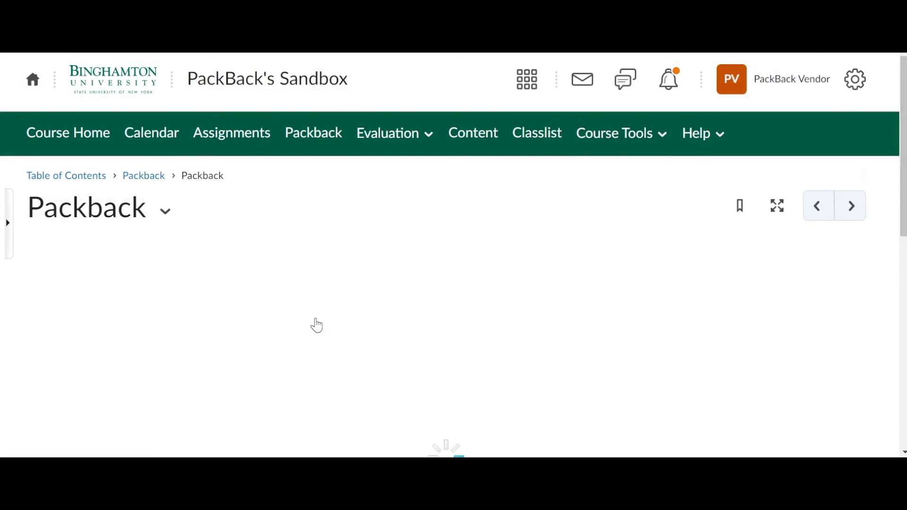